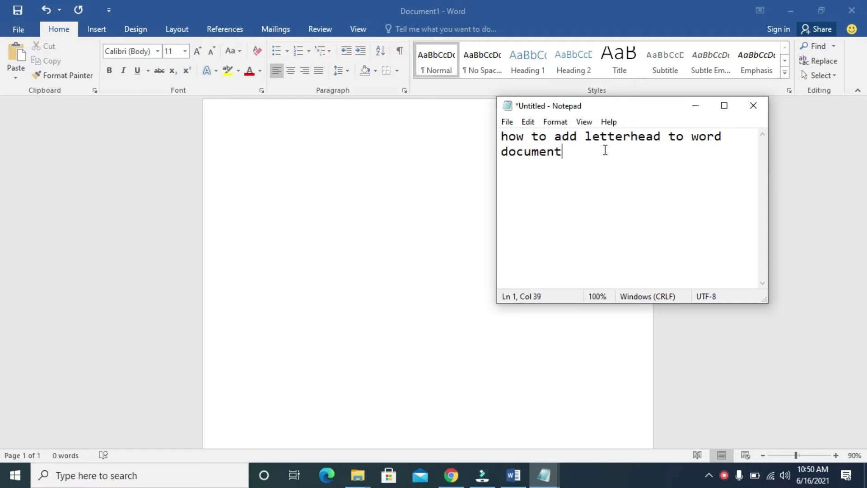
- Bring the blank Word document in front of the Notepad note
left_click(377, 241)
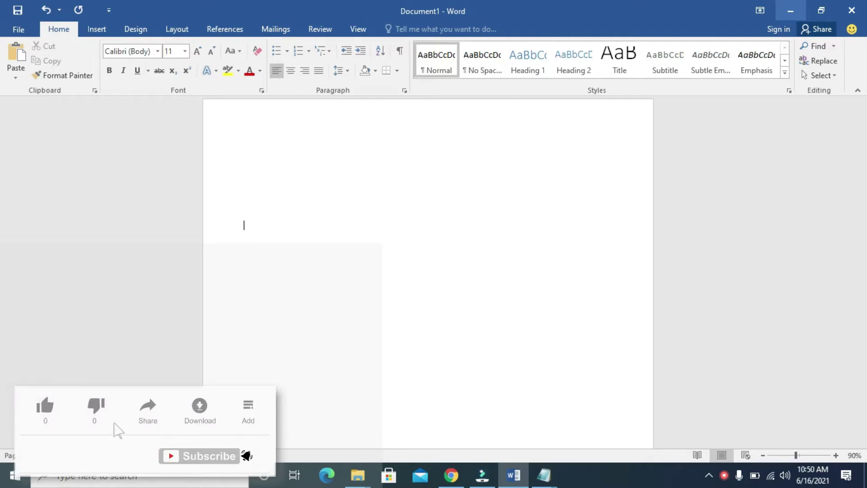
type("Dear ")
type("Sir")
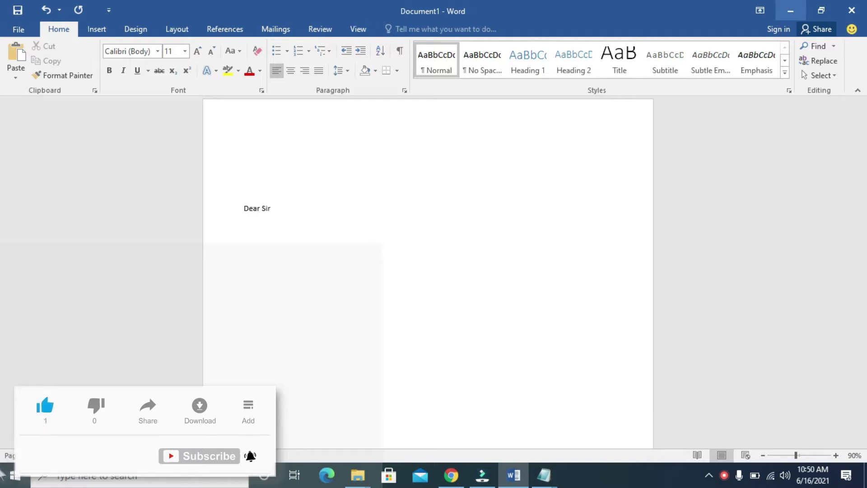
type(",")
- Add a new line after 'Dear Sir,' and paste the three letterhead paragraphs
key("Return")
key("Return")
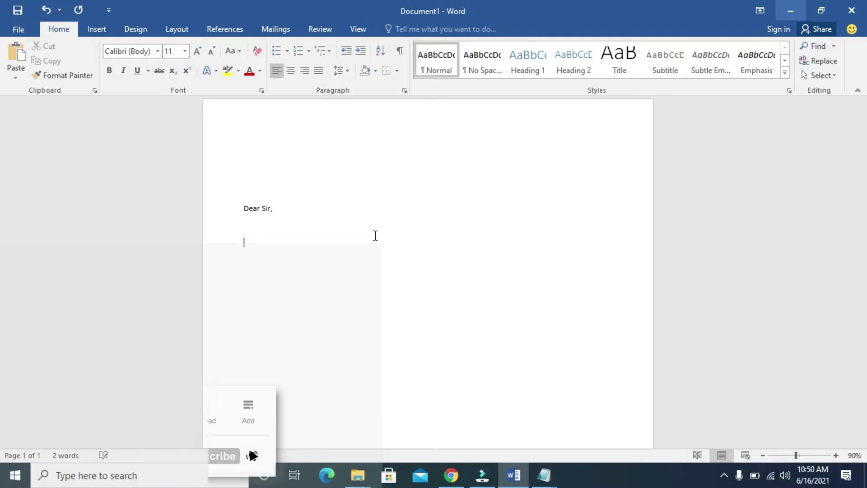
type("A letterhead is the heading at the top of a sheet of letter paper (stationery). That heading usually consists of a name and an address, and a logo or corporate design, and sometimes a background pattern. The term \"letterhead\" is often used to refer to the whole sheet imprinted with such a heading. Many companies and individuals prefer to create a letterhead template in a word processor or other software application. This generally includes the same information as pre-printed stationery but without the additional costs involved. Letterhead can then be printed on stationery (or plain paper) as needed on a local output device or sent electronically. A letterhead is the heading at the top of a sheet of letter paper (stationery). That heading usually consists of a name and an address, and a logo or corporate design, and sometimes a background pattern. The term \"letterhead\" is often used to refer to the whole sheet imprinted with such a heading.")
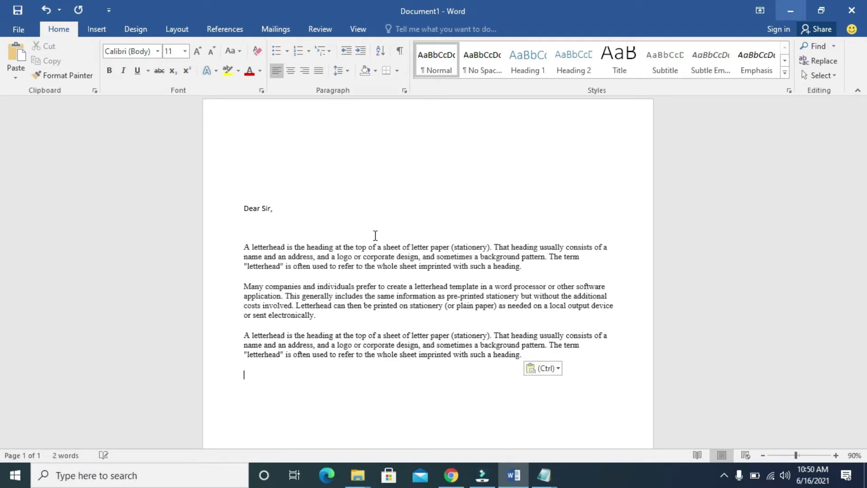
left_click(367, 256)
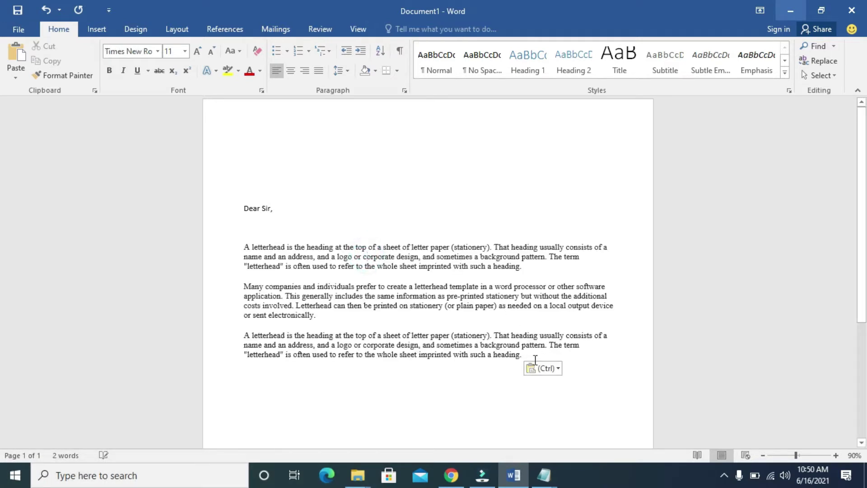
- Enlarge all the letter text from 11 to 14 pt and justify it
left_click_drag(529, 360, 220, 217)
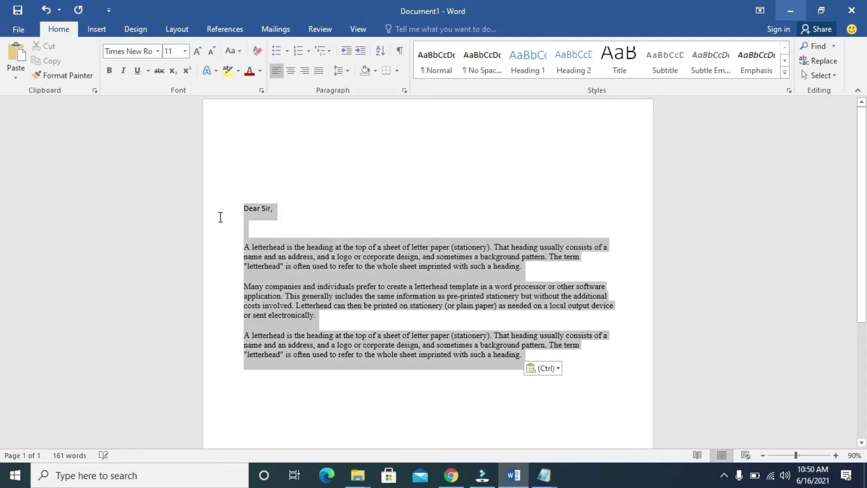
left_click(198, 52)
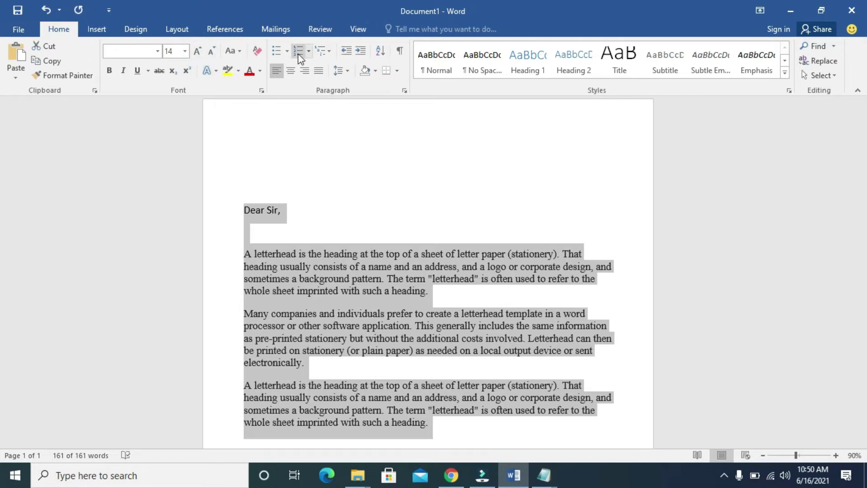
left_click(319, 71)
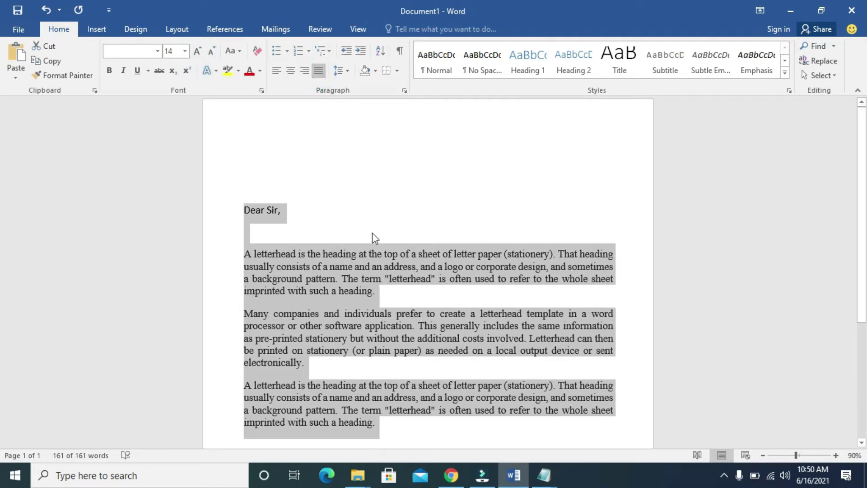
- Add blank lines right after the 'Dear Sir,' greeting
left_click(360, 232)
left_click(309, 212)
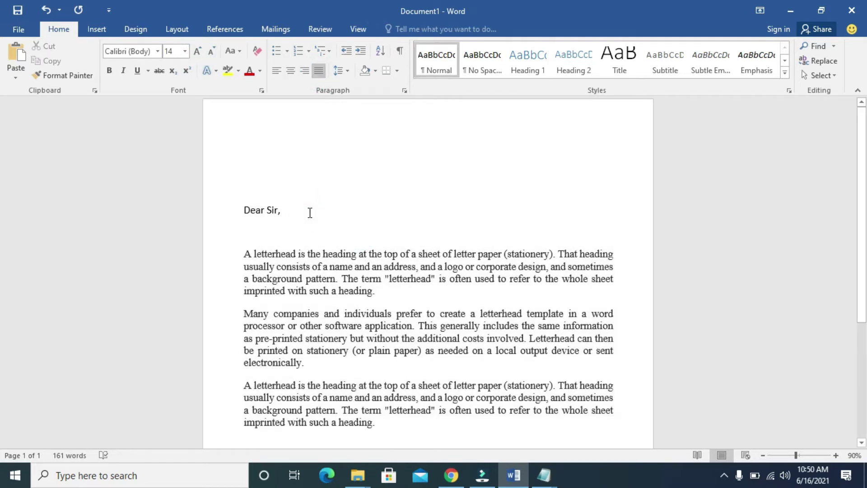
key("Return")
key("Return")
type("T")
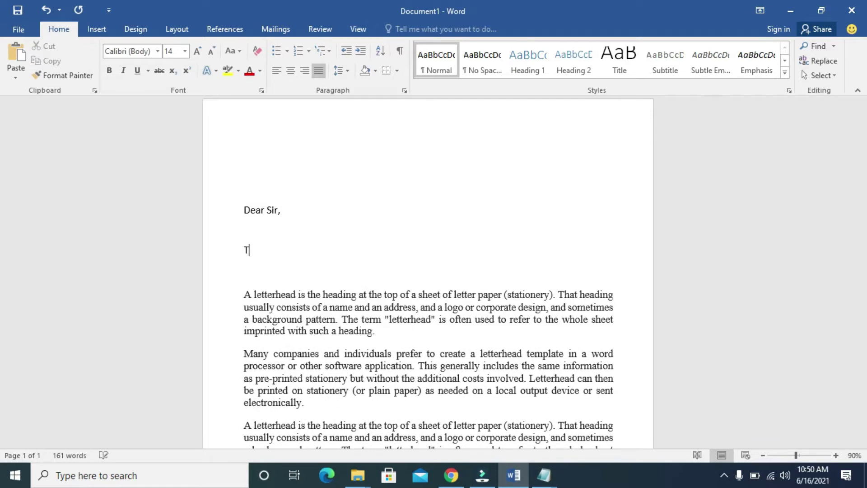
type("HE")
type("etterhge")
- Make 'The Letterhead Tutorial' a bold, centered heading with each word capitalized
key("BackSpace")
key("BackSpace")
key("BackSpace")
type("terhea")
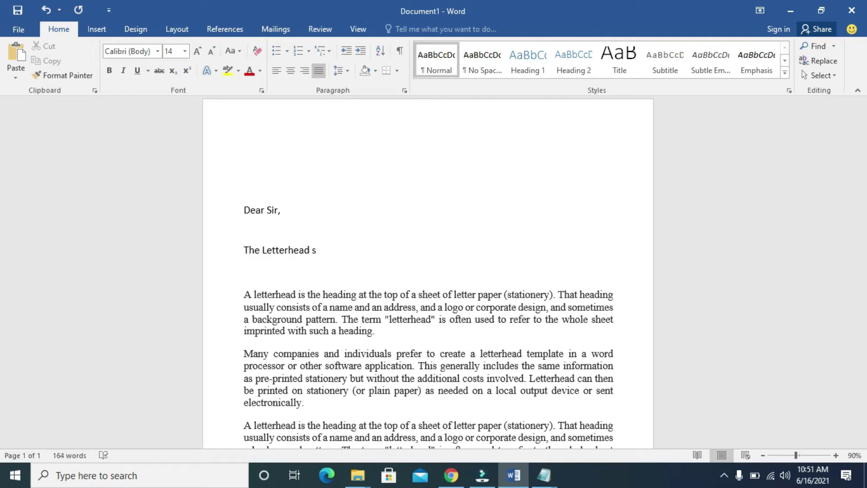
key("BackSpace")
type("tutorial")
right_click(329, 248)
left_click_drag(330, 248, 245, 238)
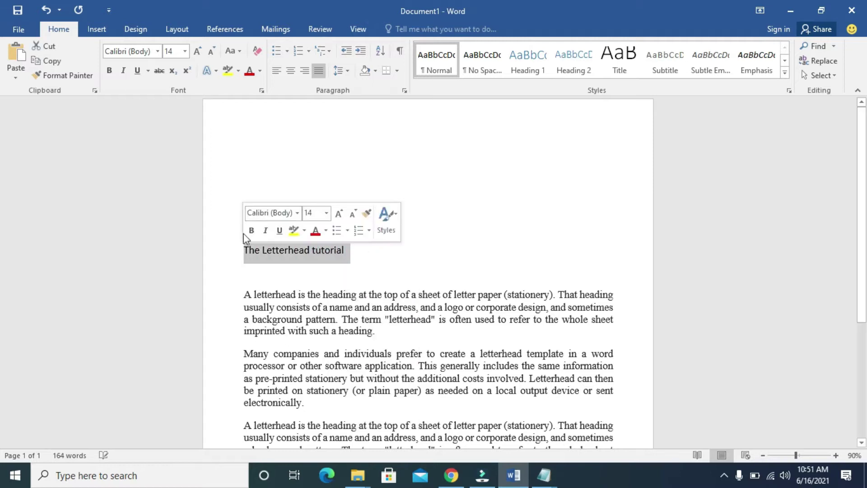
key("ctrl+e")
key("ctrl+b")
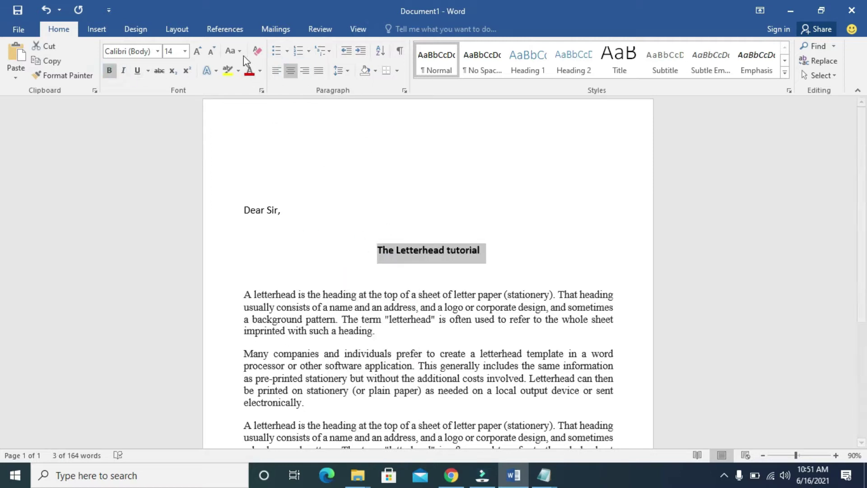
left_click(239, 52)
left_click(274, 109)
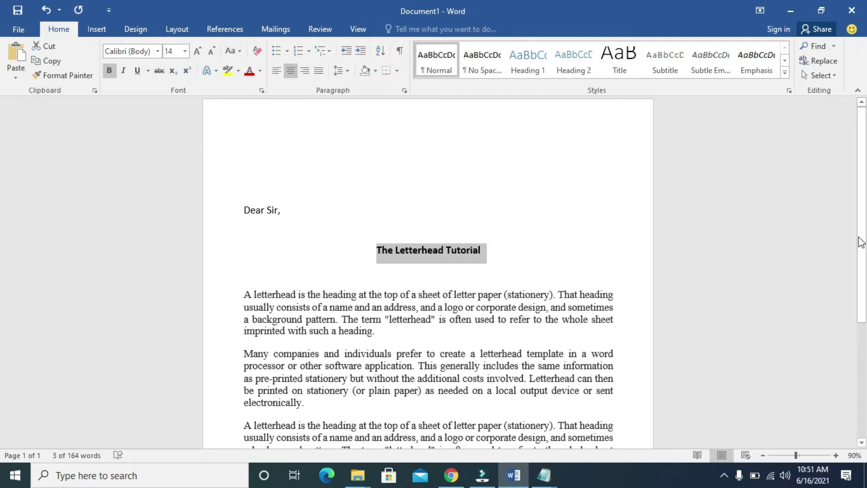
mouse_move(860, 241)
left_mouse_down()
mouse_move(860, 308)
mouse_move(849, 230)
left_mouse_up()
- Insert a blank line above 'Dear Sir,' and minimise Word to the desktop
left_click(254, 197)
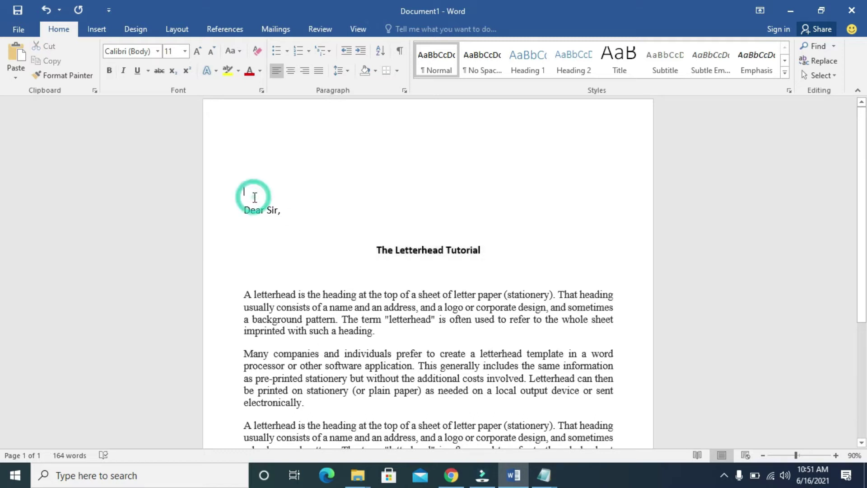
key("Return")
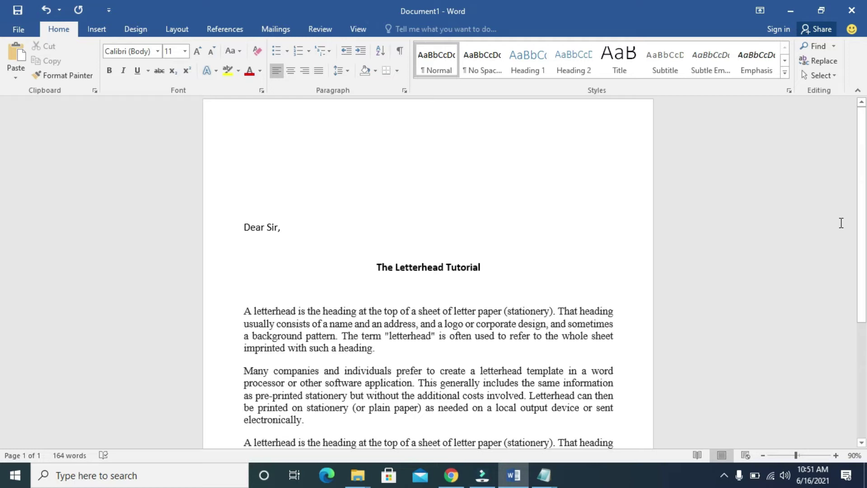
key("super+d")
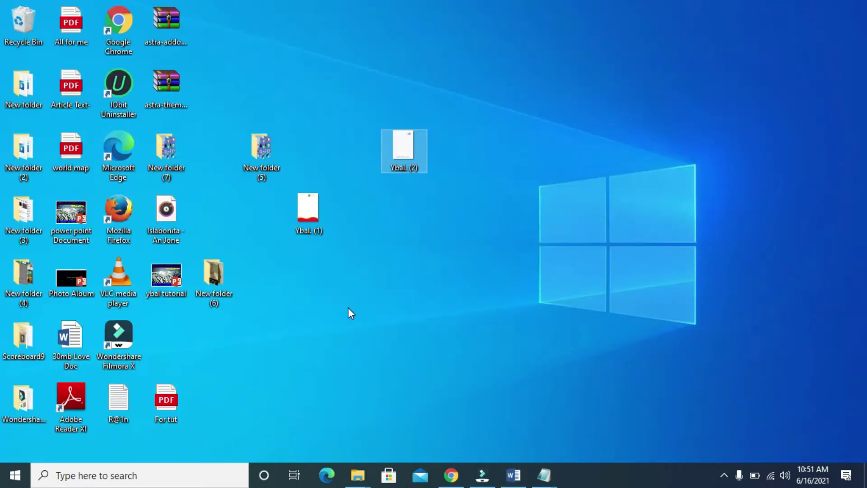
- Copy the Ybal. (2) JPG file from the desktop and return to Word
mouse_move(403, 151)
double_click(398, 146)
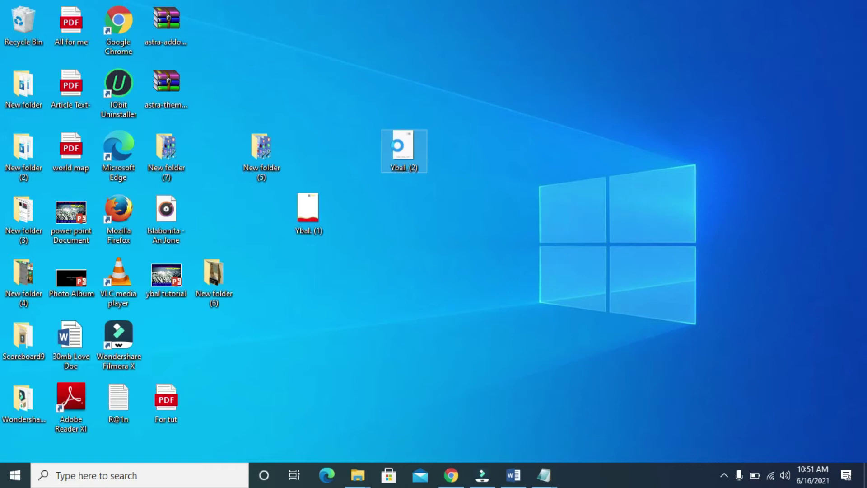
right_click(398, 146)
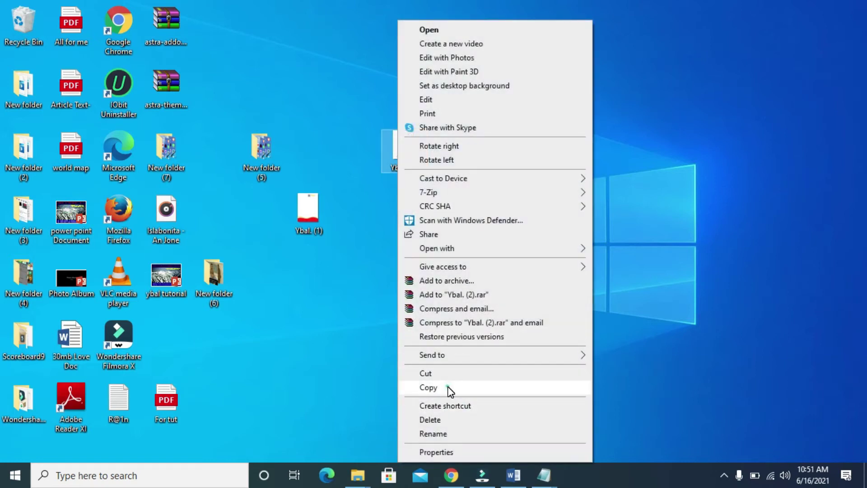
left_click(448, 388)
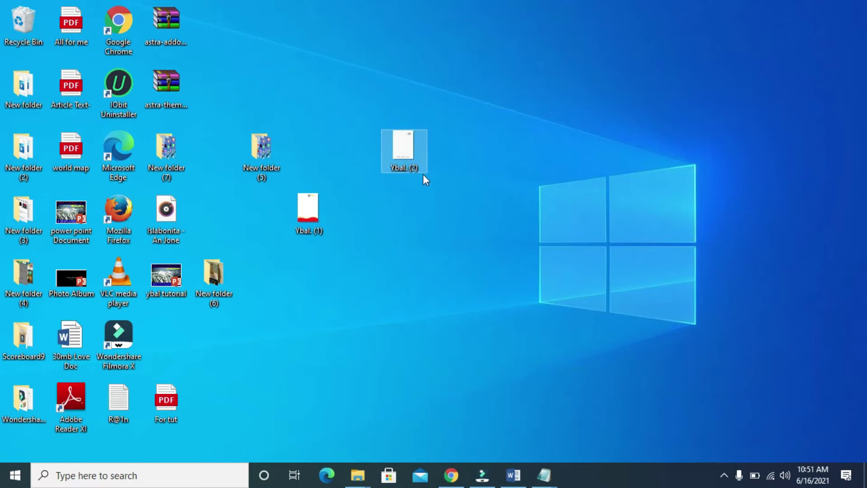
left_click(515, 476)
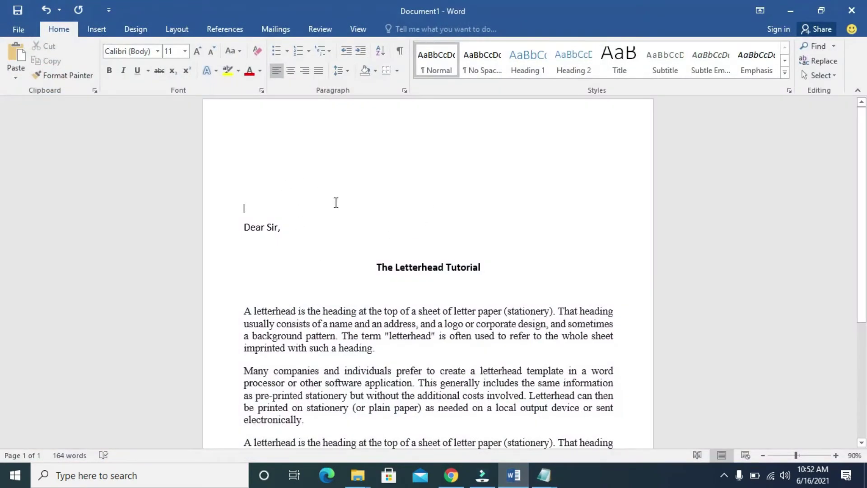
- Paste the copied YBAL TECH letterhead image onto the empty top line
right_click(250, 164)
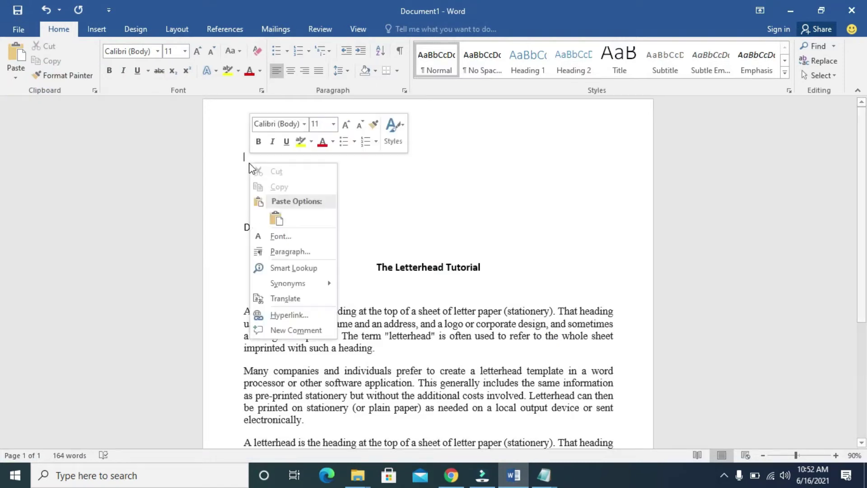
left_click(279, 218)
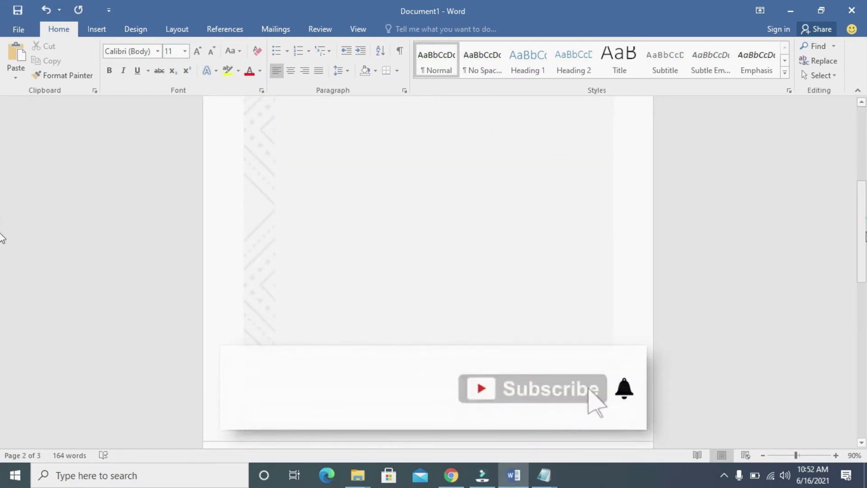
mouse_move(860, 217)
left_mouse_down()
mouse_move(861, 339)
mouse_move(839, 139)
left_mouse_up()
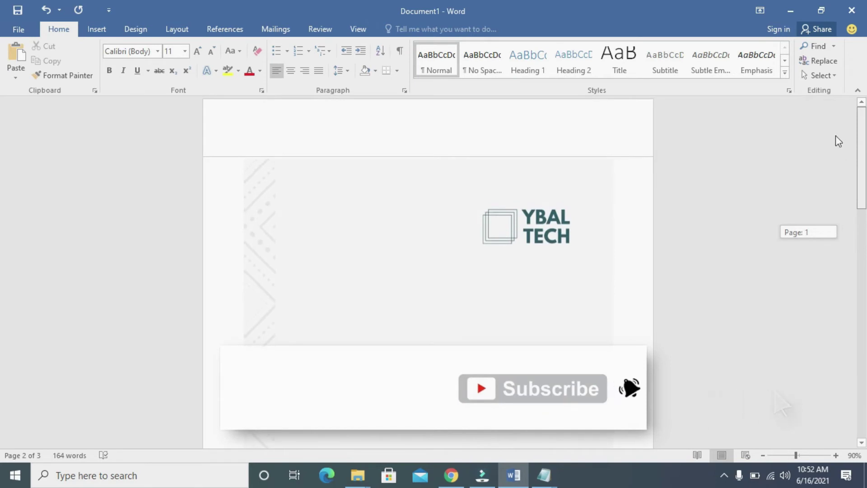
mouse_move(835, 135)
left_mouse_down()
mouse_move(849, 216)
mouse_move(860, 108)
left_mouse_up()
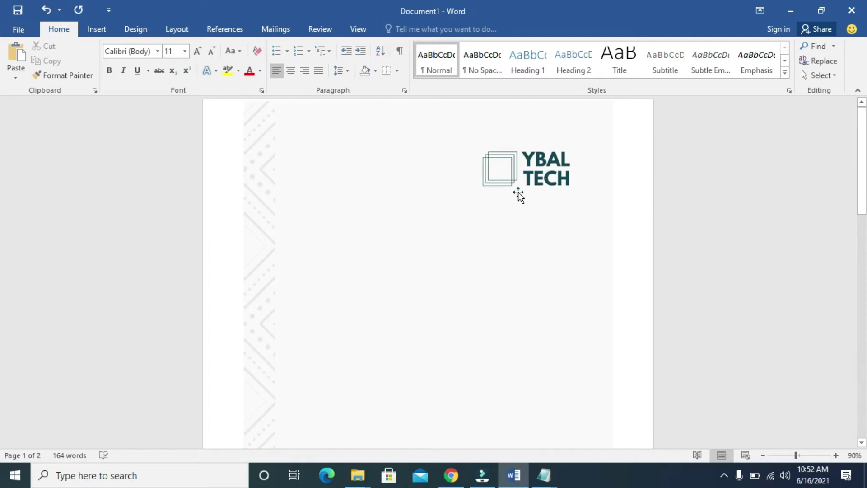
- Set the letterhead picture's text wrapping to Behind Text
left_click(517, 195)
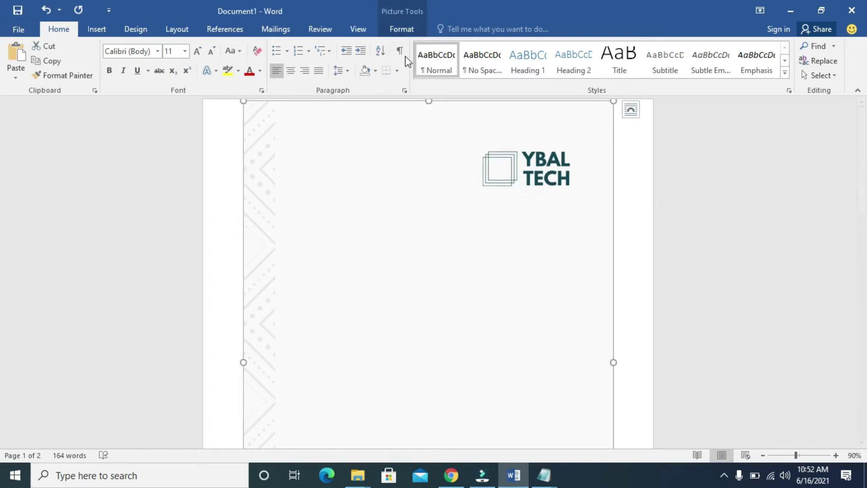
left_click(401, 31)
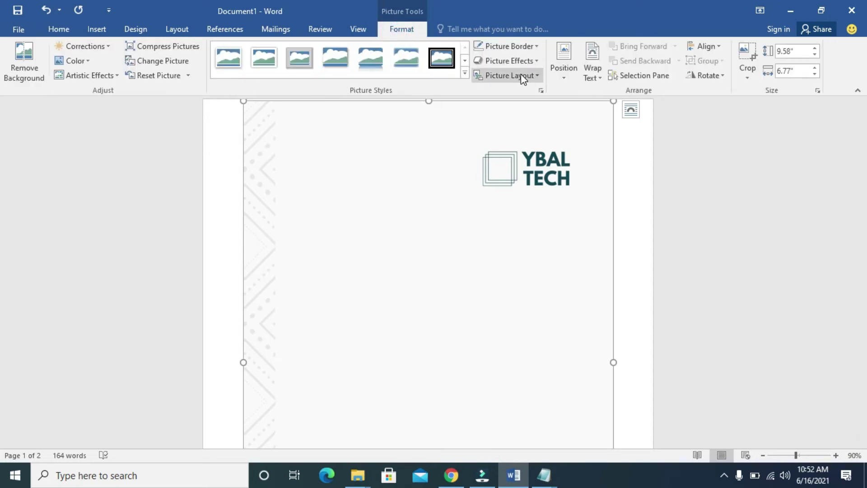
left_click(594, 75)
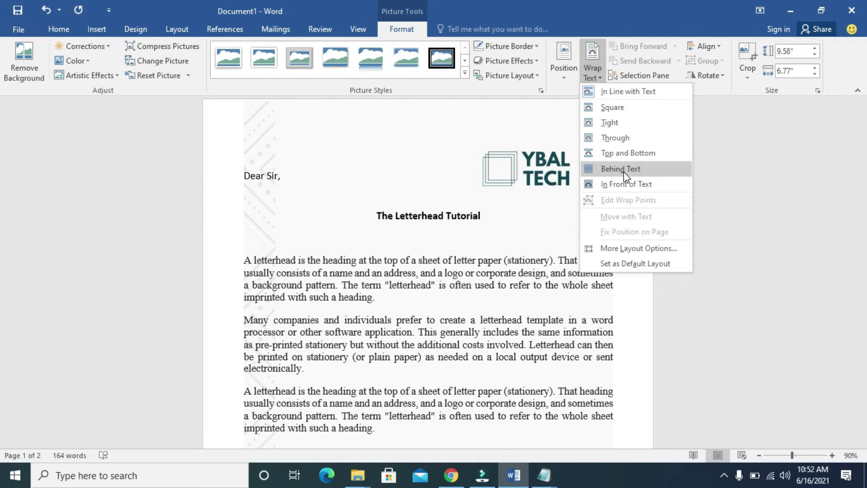
left_click(623, 169)
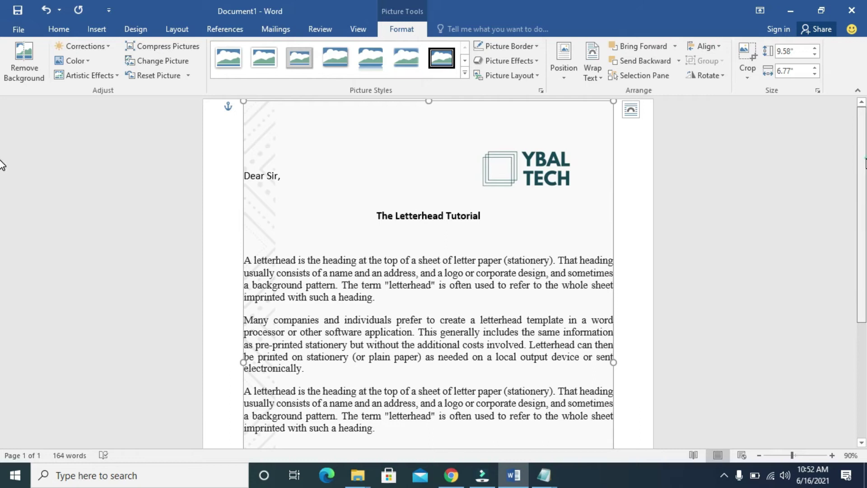
left_click_drag(863, 165, 863, 311)
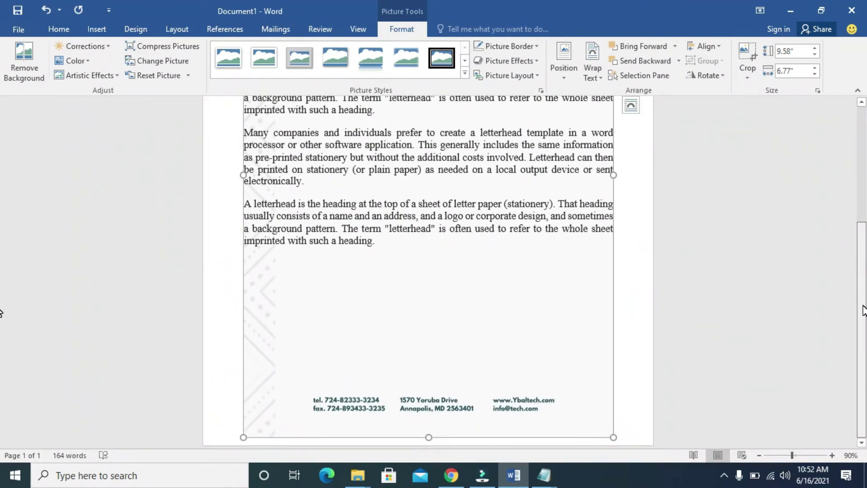
left_click_drag(864, 310, 859, 136)
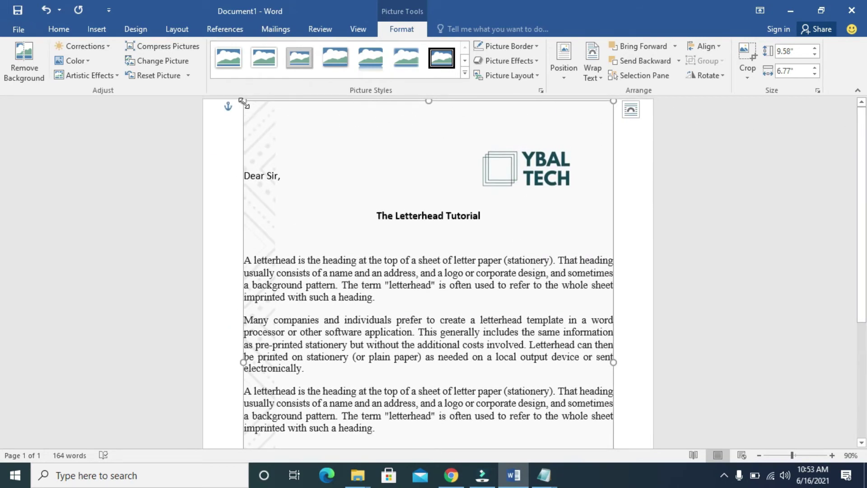
- Stretch the letterhead picture to the page corners and left edge, nudging it into alignment
left_click_drag(243, 100, 223, 100)
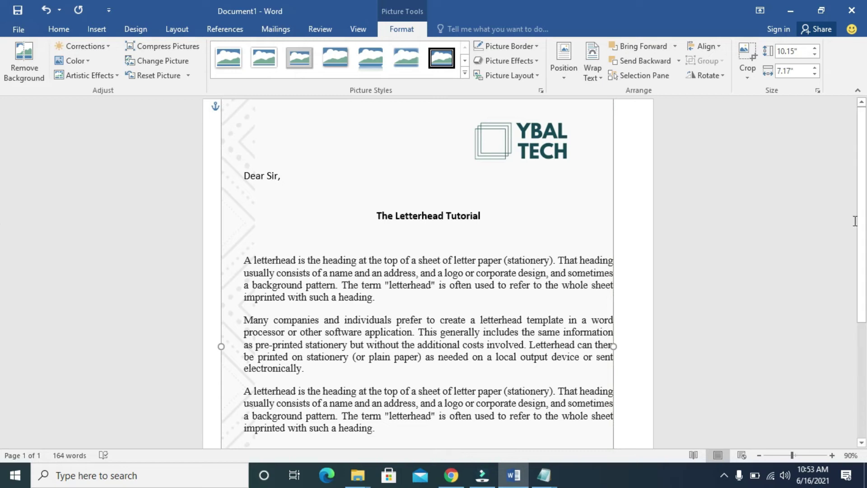
scroll(856, 375, "down", 5)
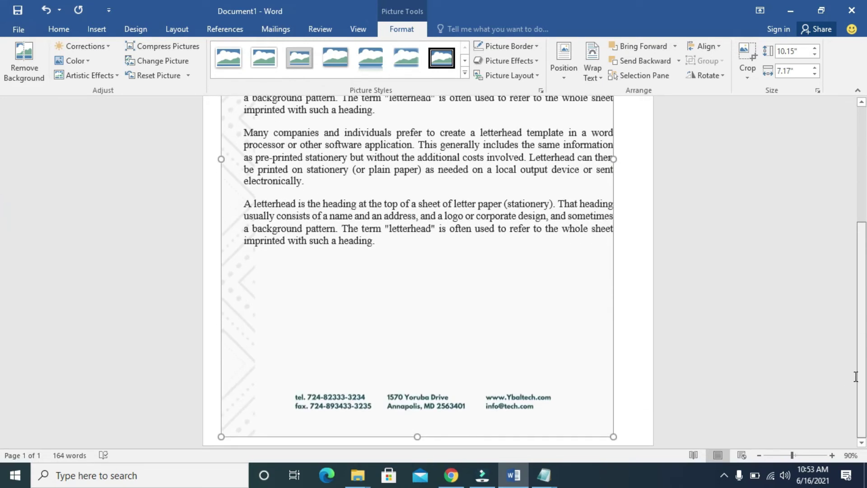
left_click_drag(615, 438, 651, 456)
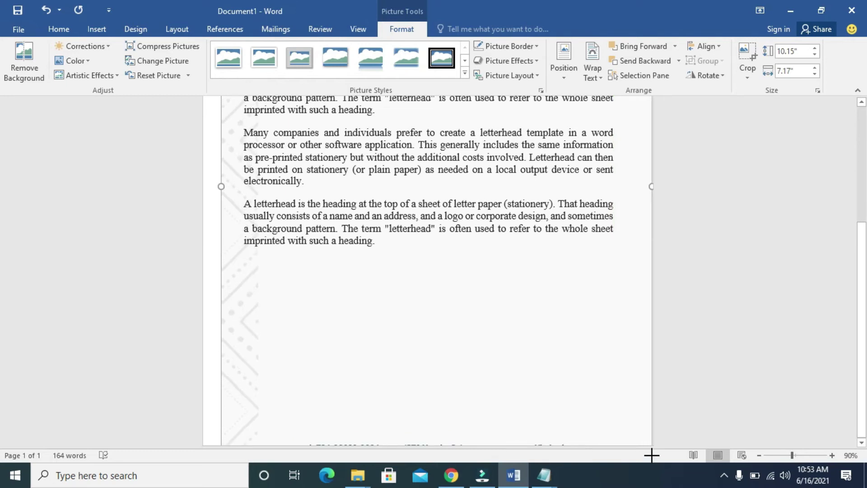
left_click_drag(651, 455, 642, 446)
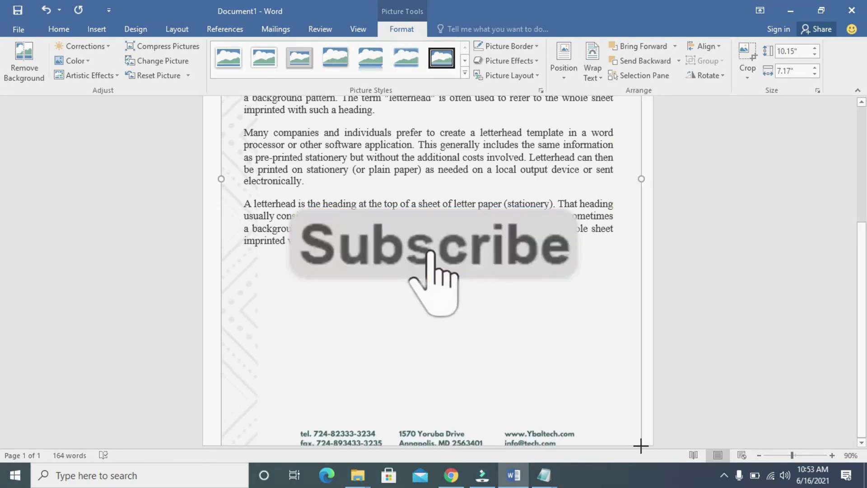
scroll(718, 192, "up", 5)
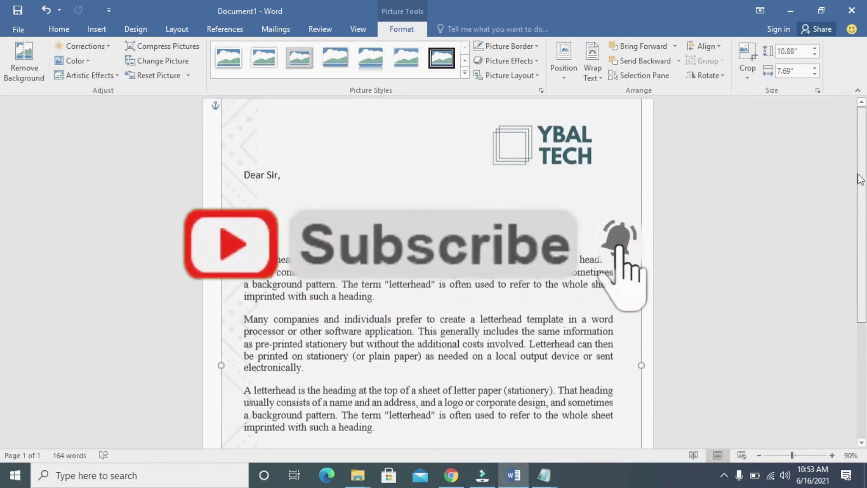
left_click_drag(542, 207, 542, 208)
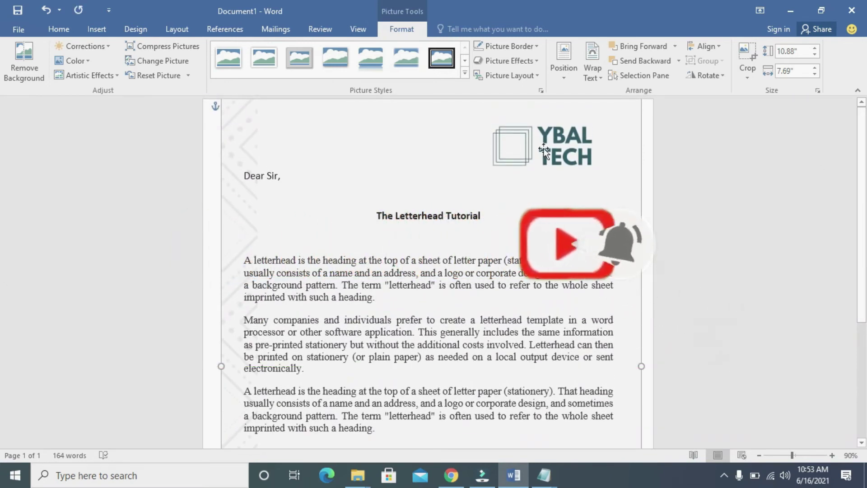
mouse_move(545, 138)
left_mouse_down()
mouse_move(547, 158)
mouse_move(549, 145)
left_mouse_up()
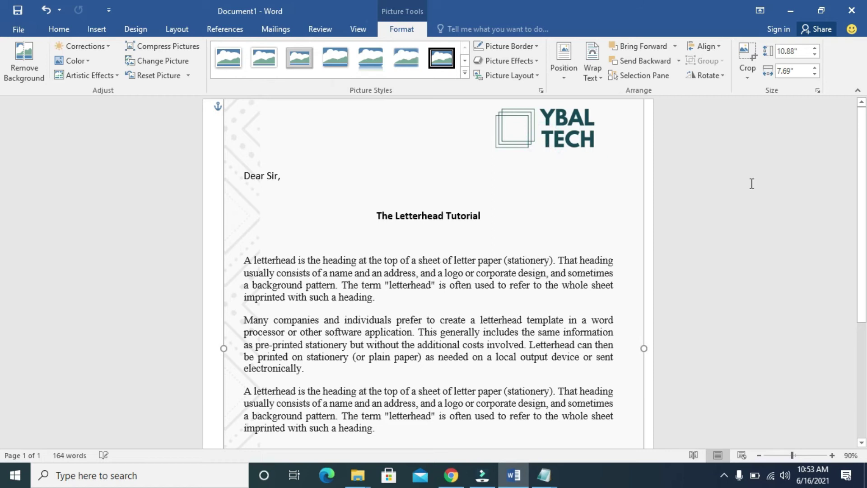
left_click_drag(861, 199, 864, 343)
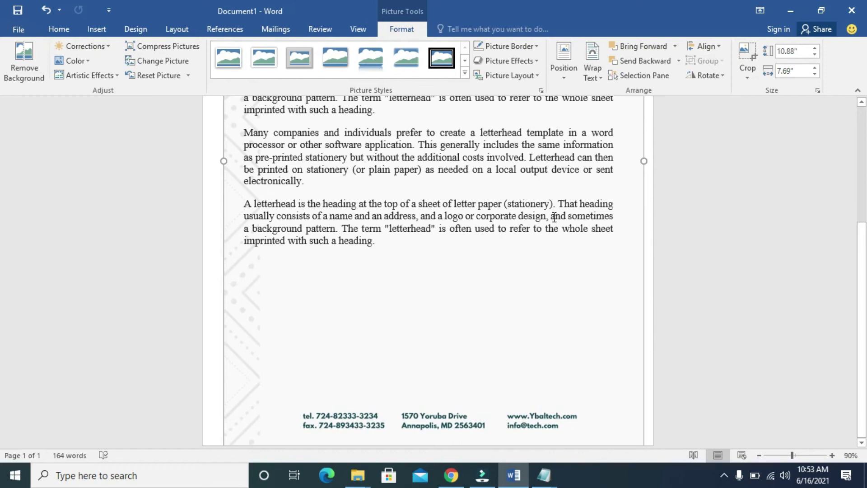
left_click_drag(862, 259, 863, 230)
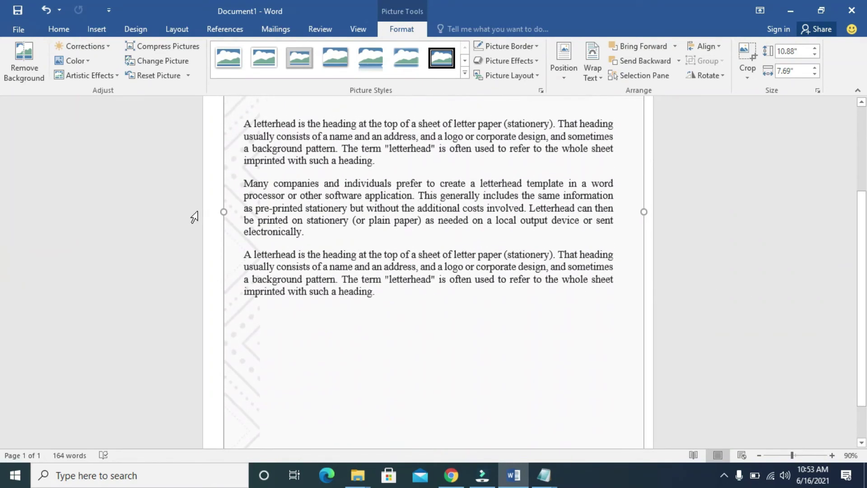
left_click_drag(217, 211, 209, 211)
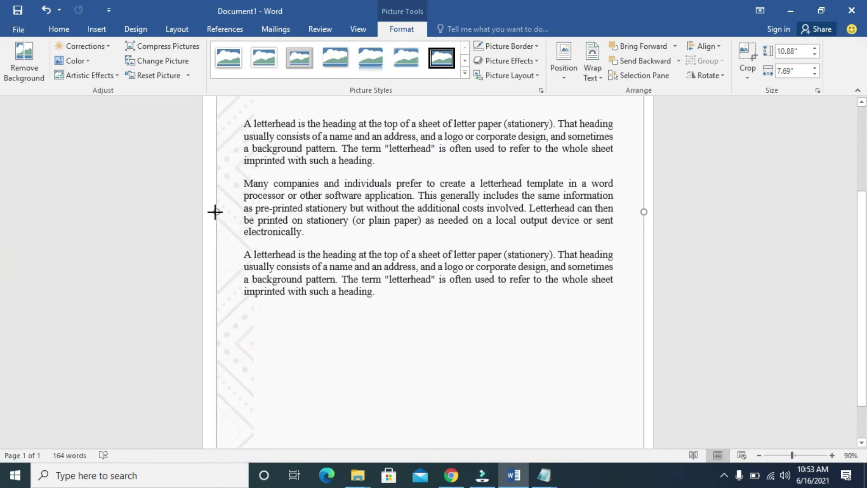
triple_click(697, 211)
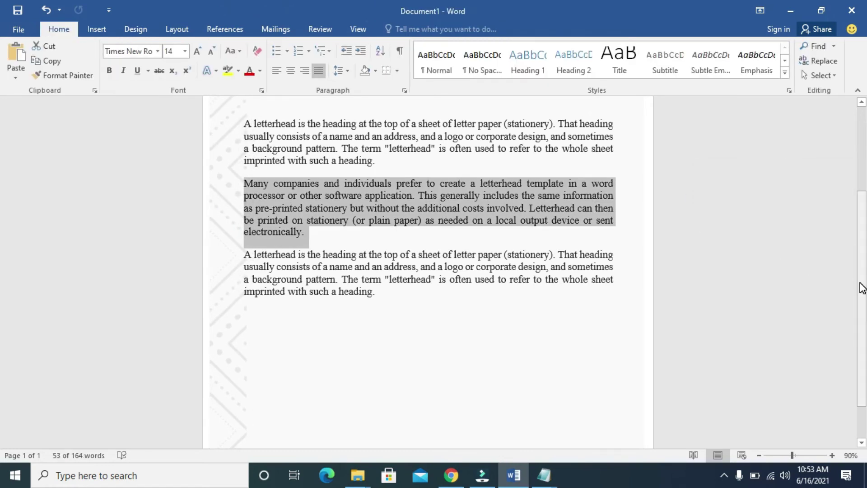
left_click_drag(861, 287, 838, 168)
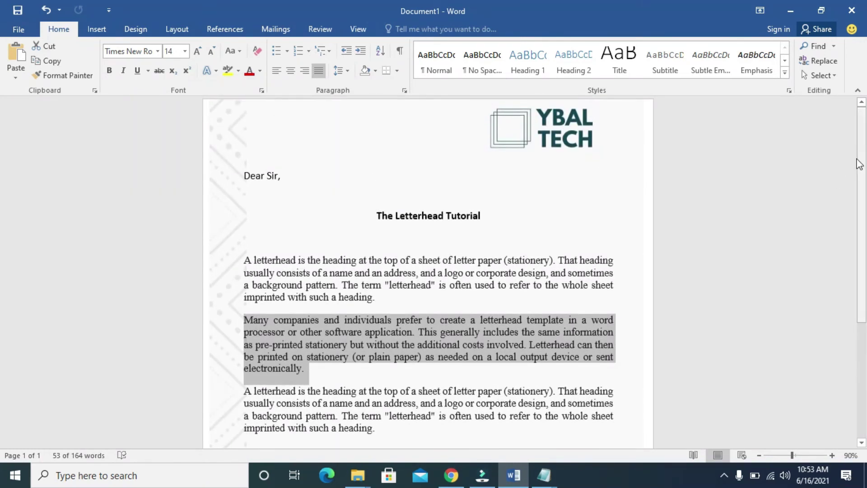
left_click(404, 270)
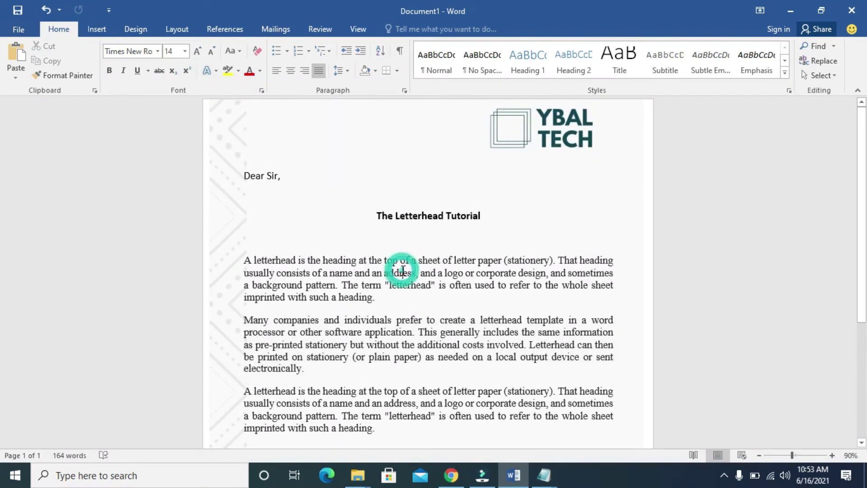
left_click(243, 170)
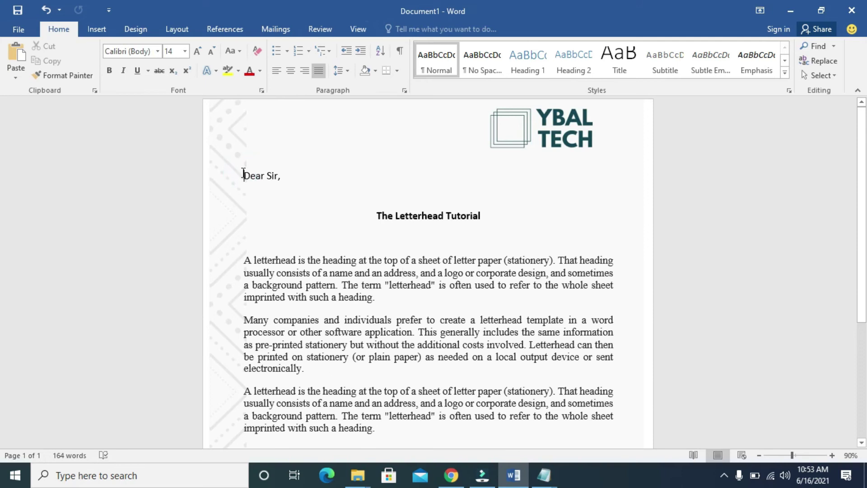
left_click_drag(243, 175, 424, 320)
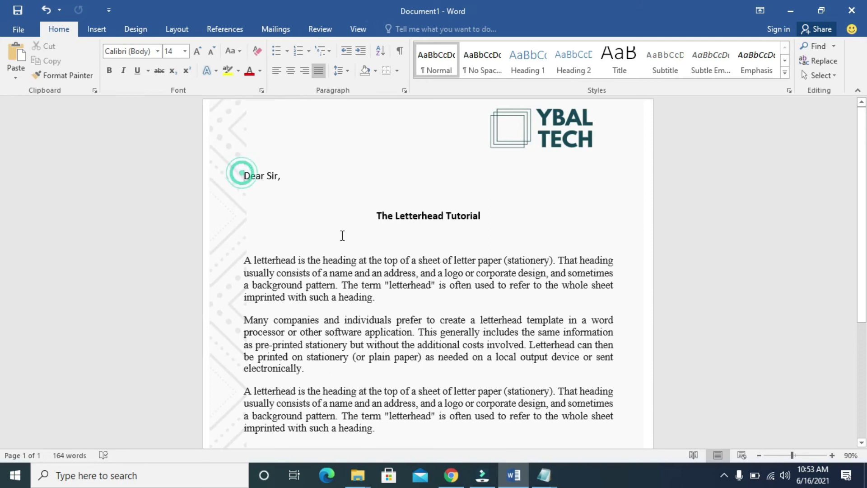
left_click(368, 242)
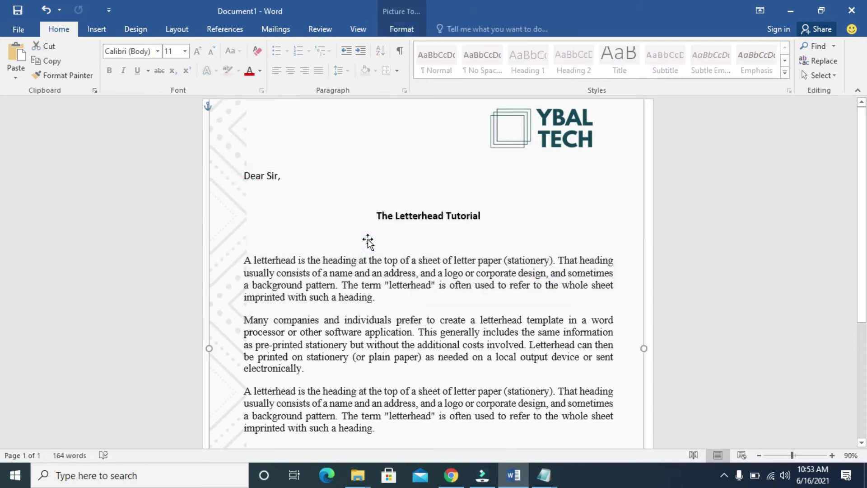
left_click(466, 278)
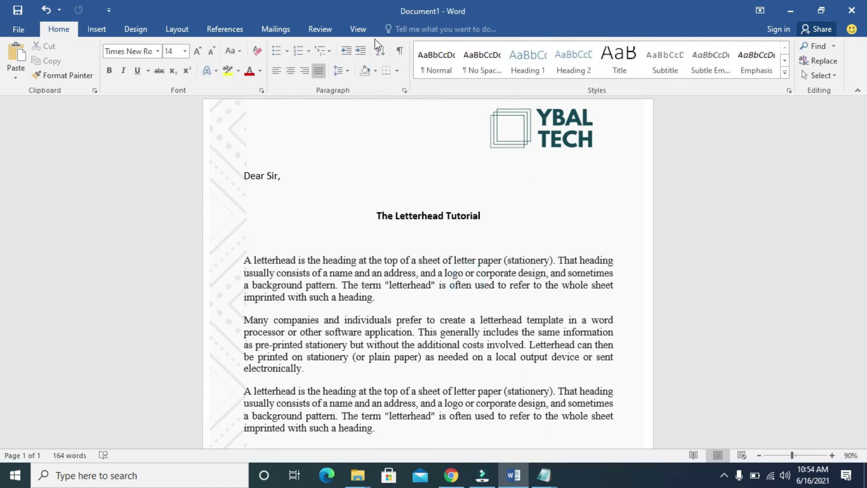
- Show the ruler and drag the left indent right so text clears the patterned border
left_click(358, 29)
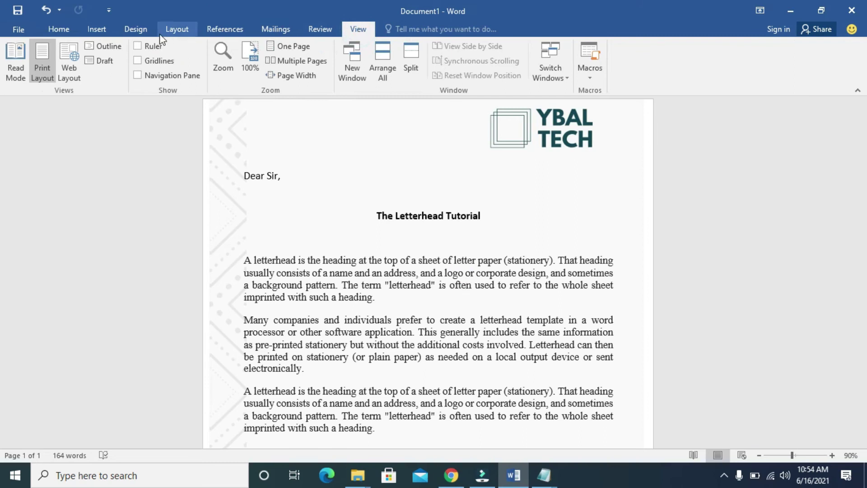
left_click(138, 45)
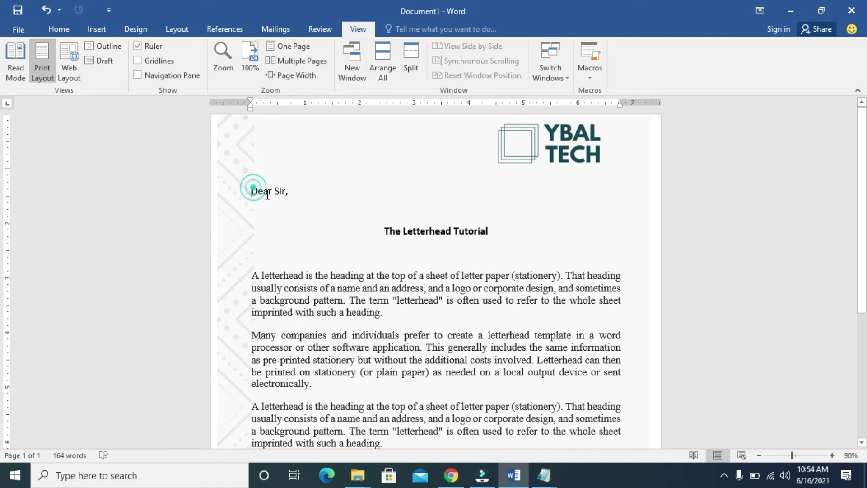
mouse_move(268, 195)
left_mouse_down()
mouse_move(528, 451)
mouse_move(447, 347)
left_mouse_up()
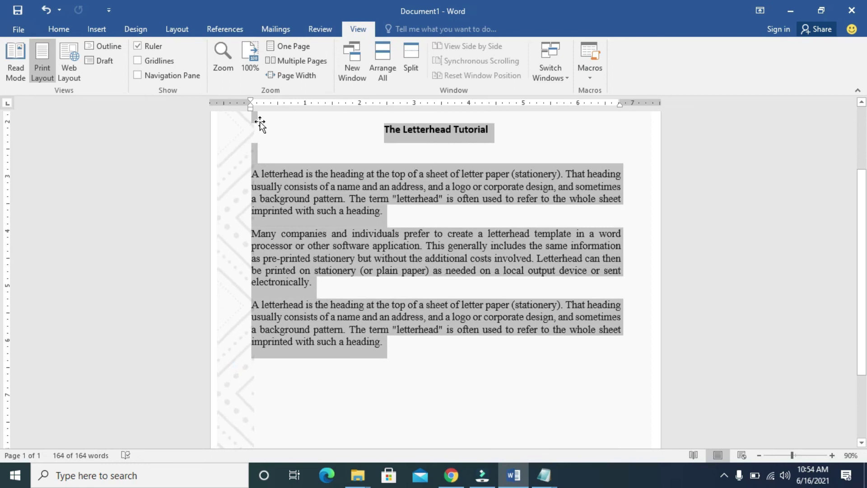
left_click_drag(251, 109, 272, 109)
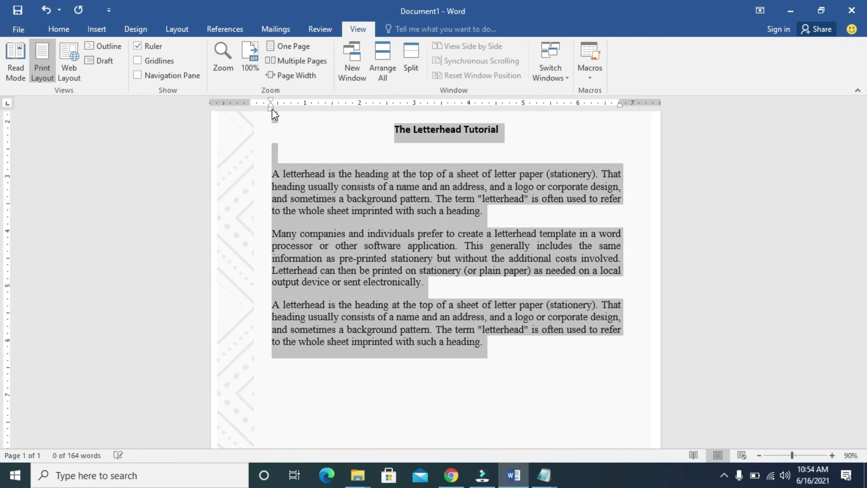
triple_click(753, 209)
left_click(819, 229)
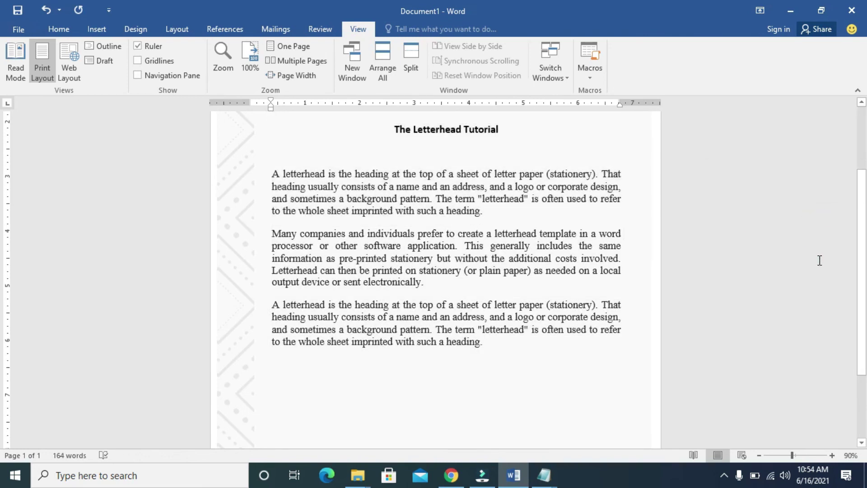
mouse_move(861, 268)
left_mouse_down()
mouse_move(862, 189)
mouse_move(866, 386)
left_mouse_up()
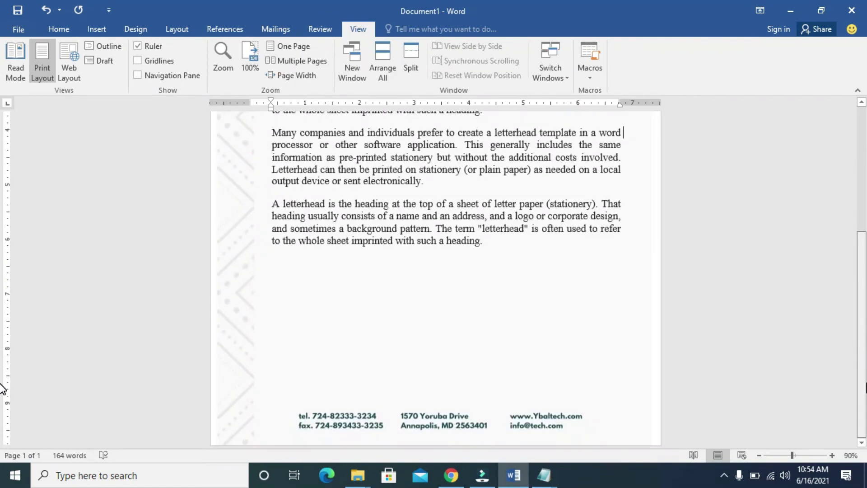
left_click_drag(865, 387, 865, 173)
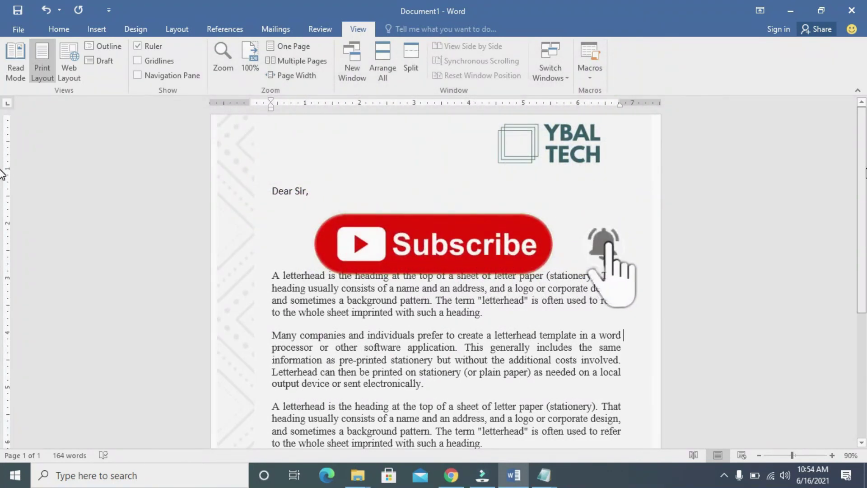
left_click_drag(866, 173, 866, 315)
scroll(865, 315, "down", 1)
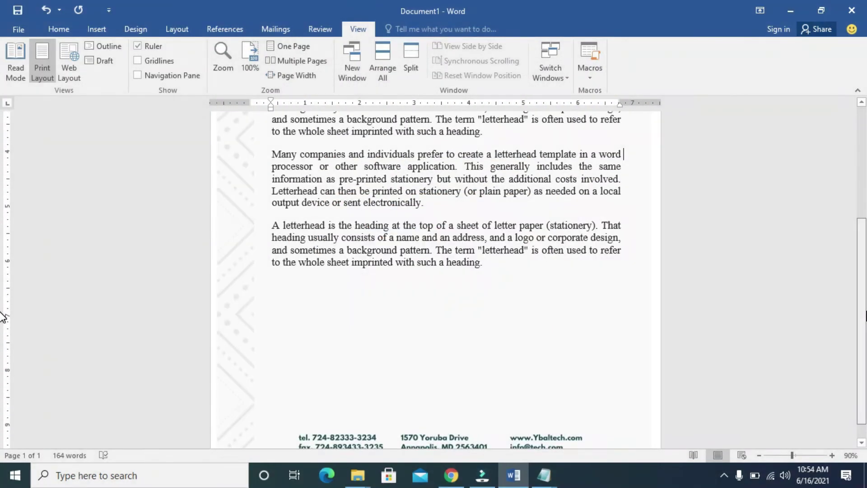